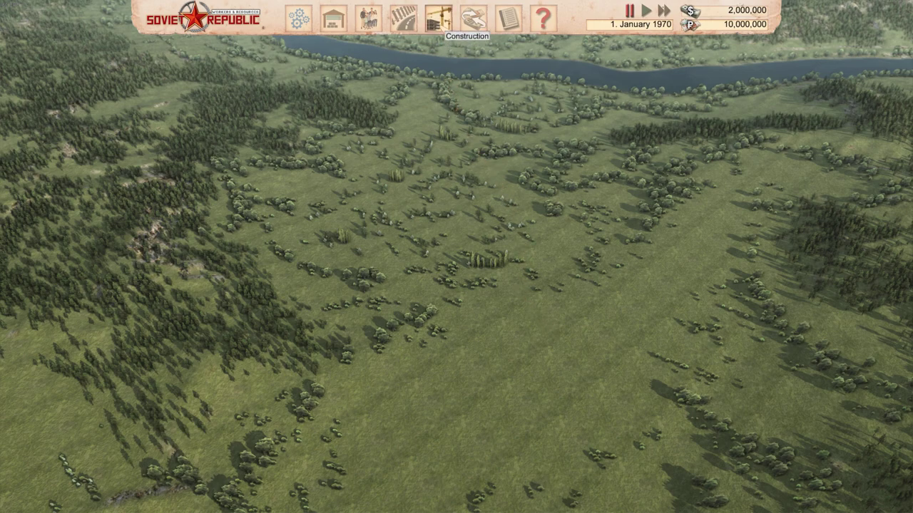
# Open the Construction menu from the top toolbar over the starting map
pyautogui.click(438, 20)
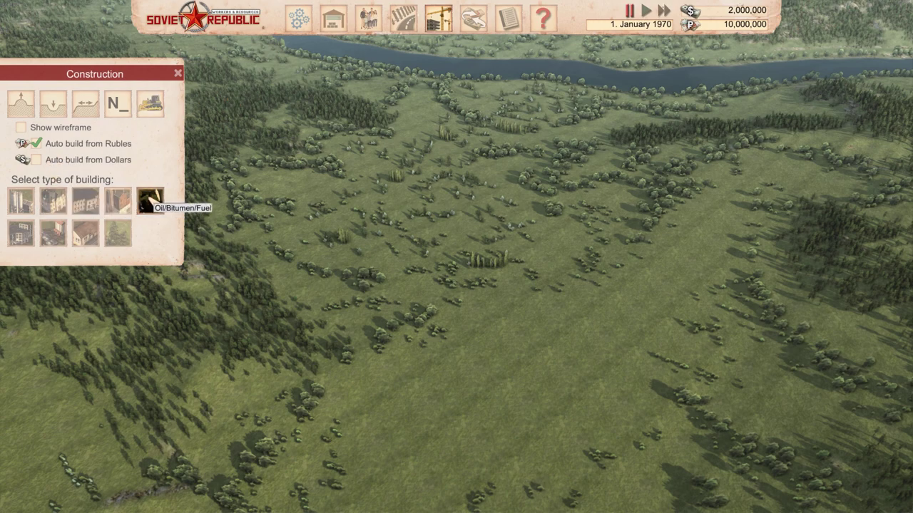
# Pick the Oil rig from Oil/Bitumen/Fuel and move the view toward the river
pyautogui.click(150, 201)
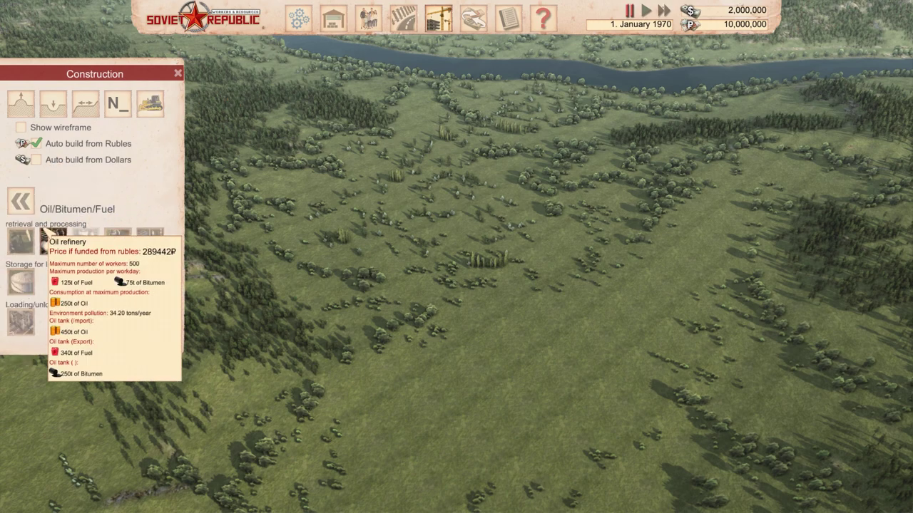
pyautogui.click(13, 242)
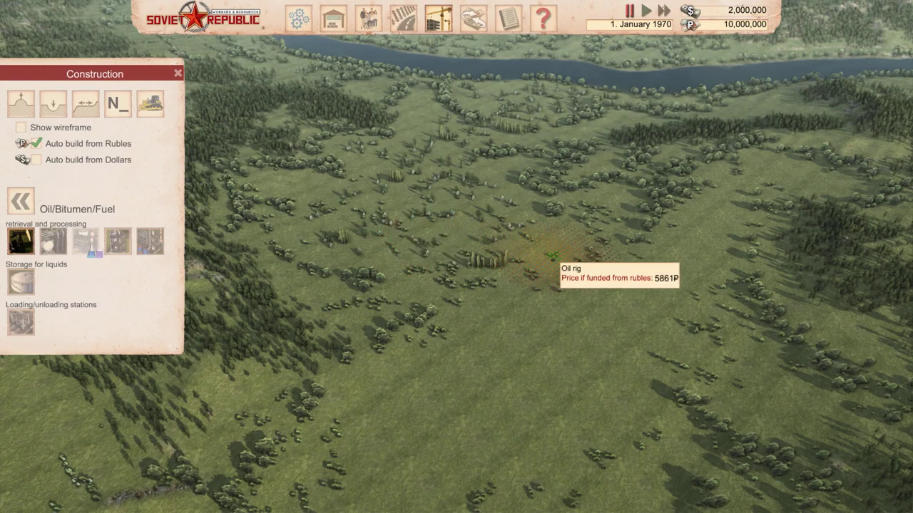
pyautogui.press('w')
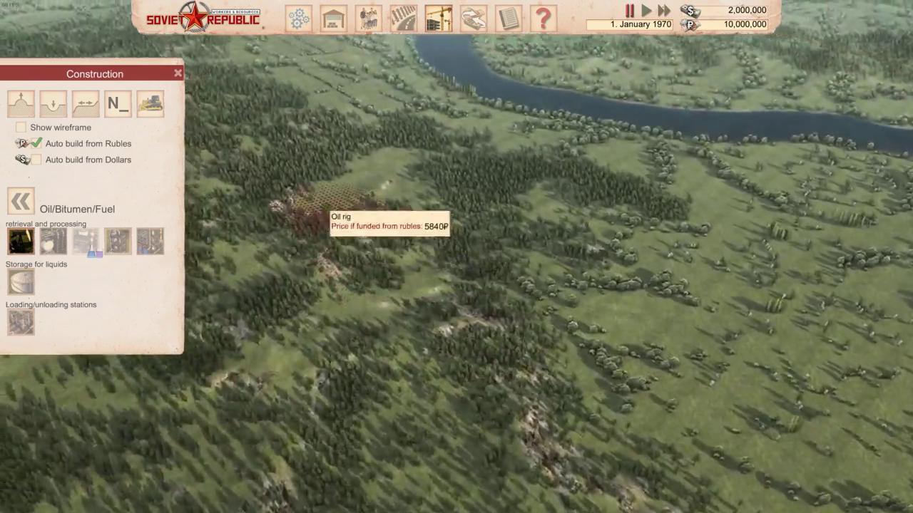
pyautogui.press('w')
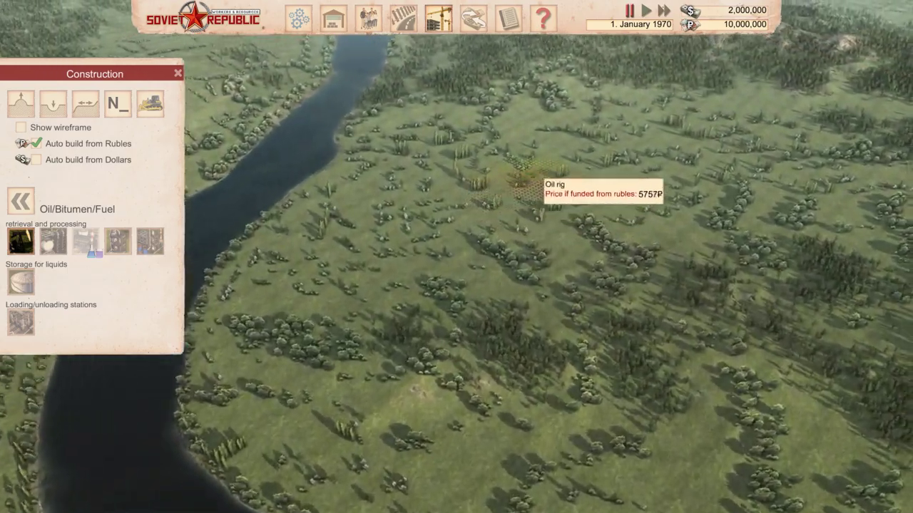
pyautogui.press('s')
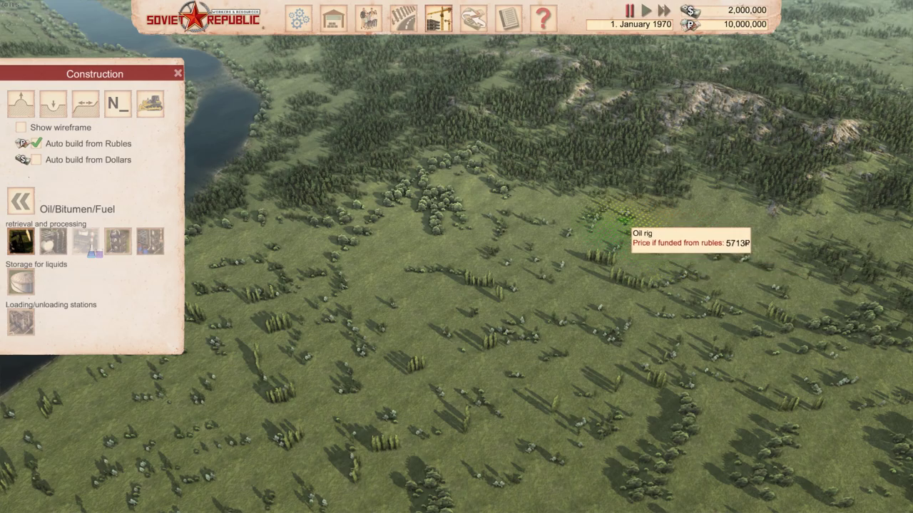
# Pan the camera right, forward toward the lake, then left to survey sites
pyautogui.press('d')
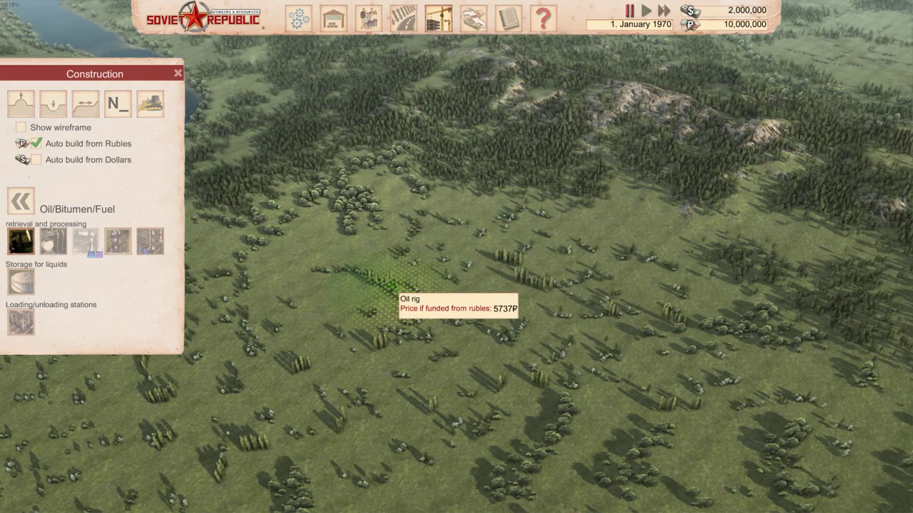
pyautogui.press('w')
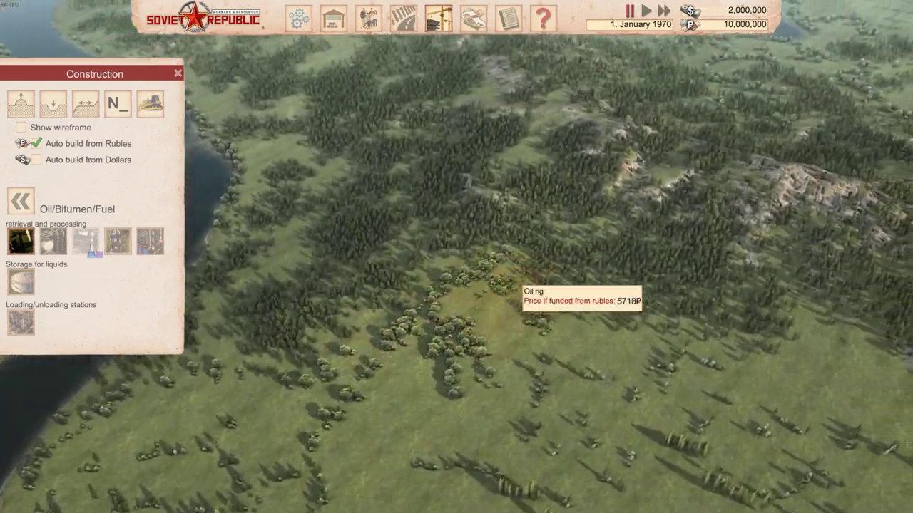
pyautogui.press('w')
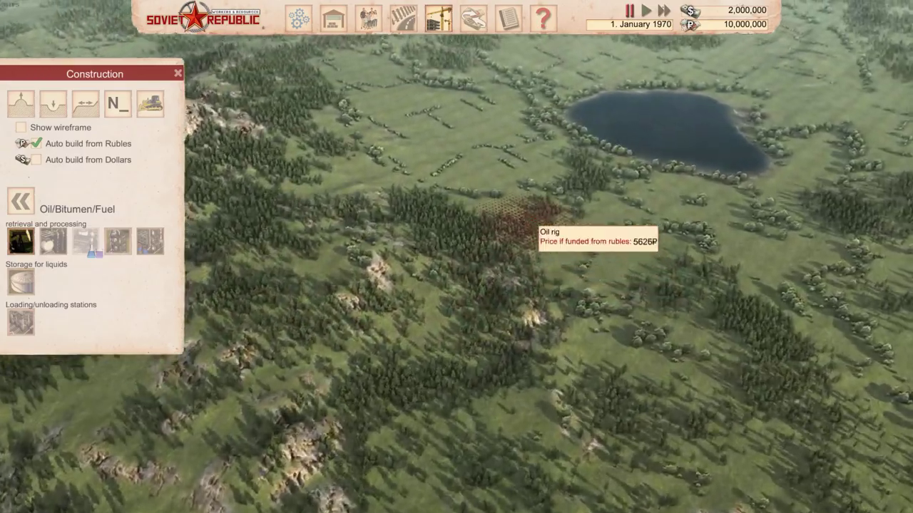
pyautogui.press('a')
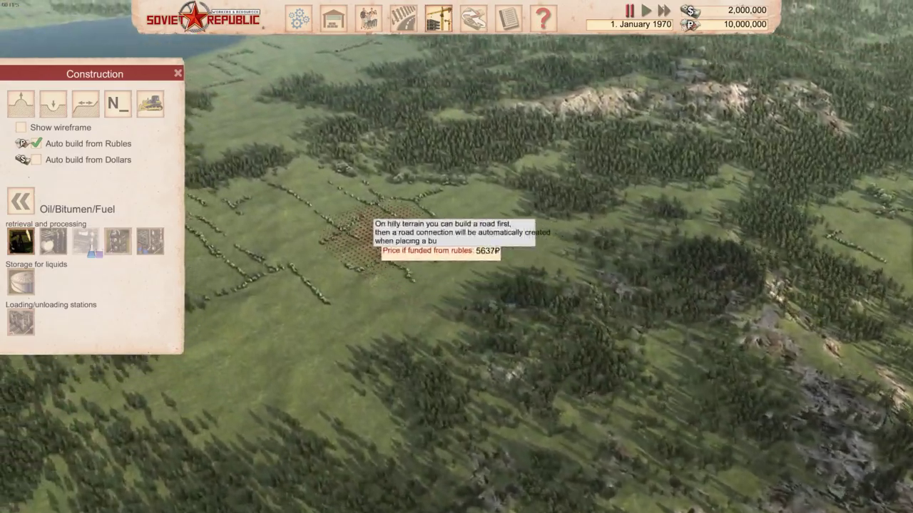
pyautogui.press('a')
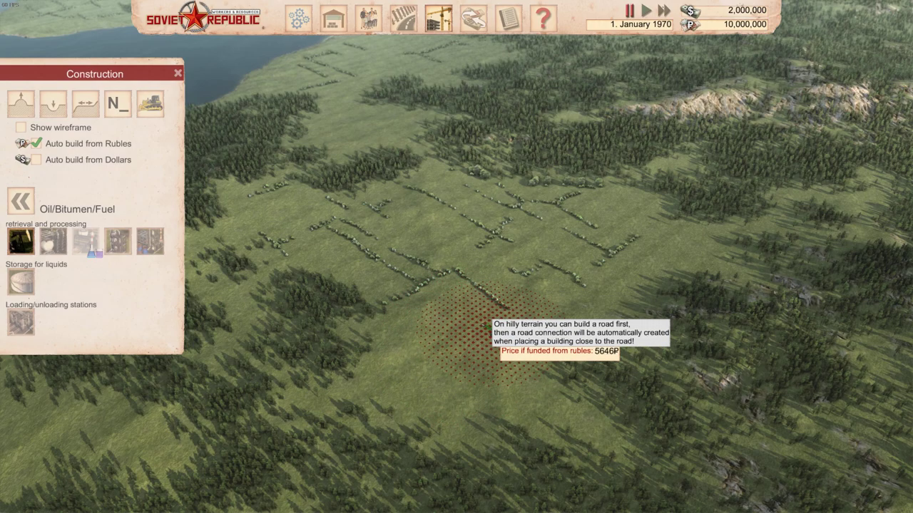
pyautogui.scroll(3, 489, 326)
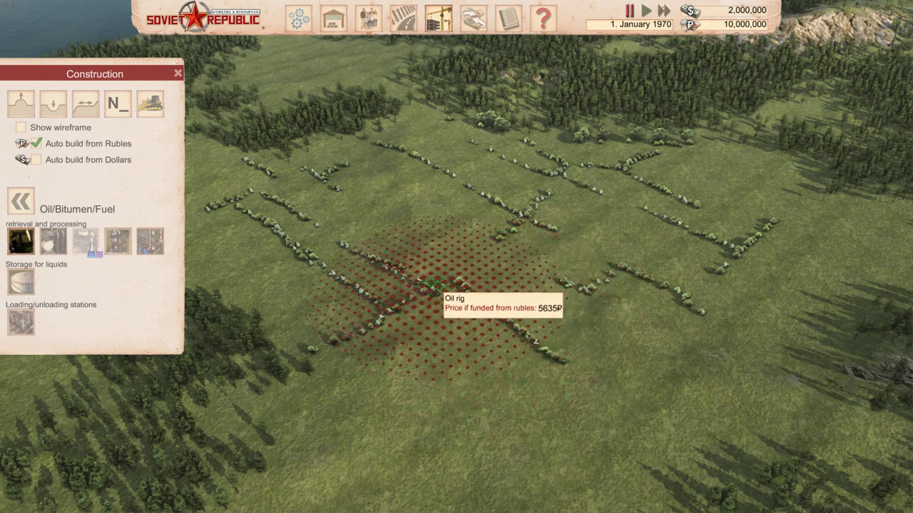
# Cancel the oil rig placement, save the game as 'oil', and return to the main menu
pyautogui.rightClick(508, 286)
pyautogui.click(299, 19)
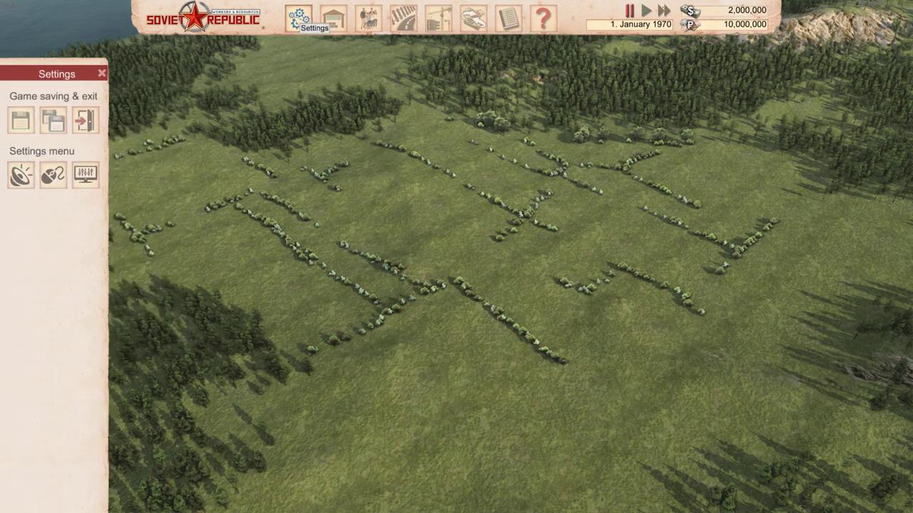
pyautogui.click(53, 121)
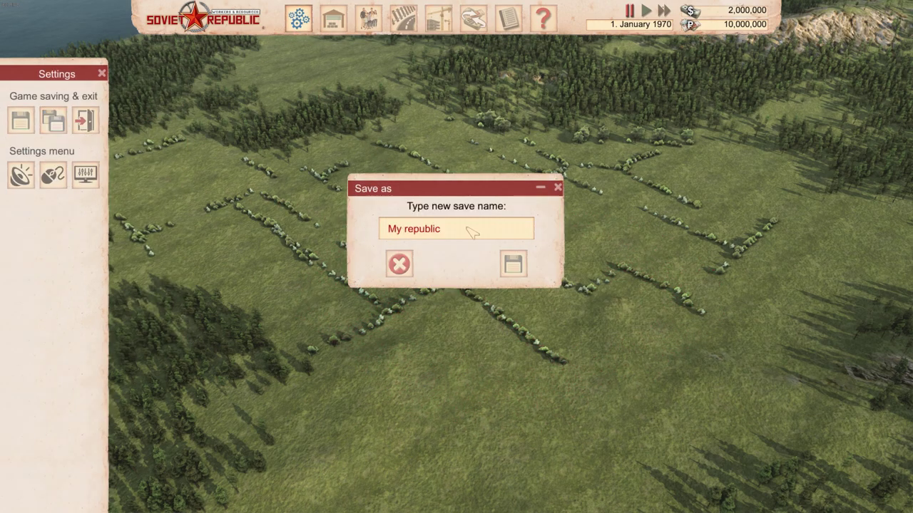
pyautogui.press('BackSpace')
pyautogui.press('BackSpace')
pyautogui.press('BackSpace')
pyautogui.press('BackSpace')
pyautogui.press('BackSpace')
pyautogui.press('BackSpace')
pyautogui.press('BackSpace')
pyautogui.press('BackSpace')
pyautogui.press('BackSpace')
pyautogui.press('BackSpace')
pyautogui.press('BackSpace')
pyautogui.write('oil')
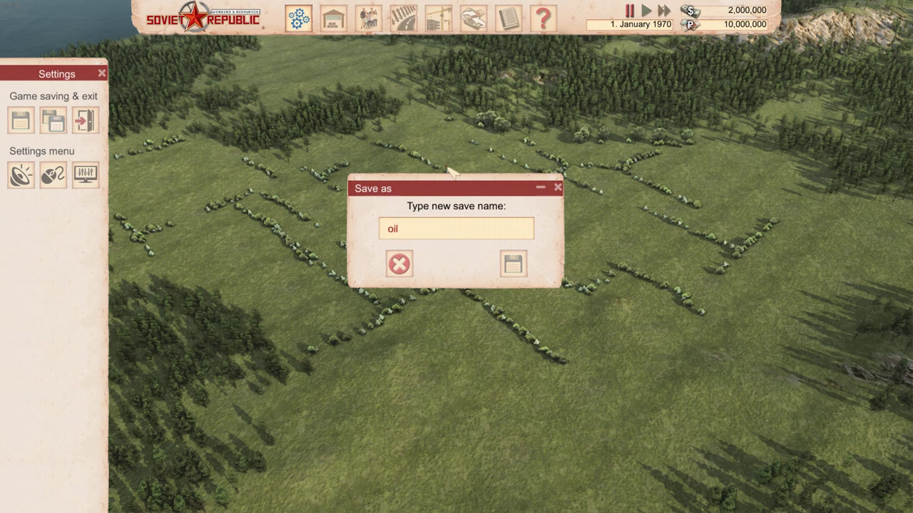
pyautogui.click(523, 272)
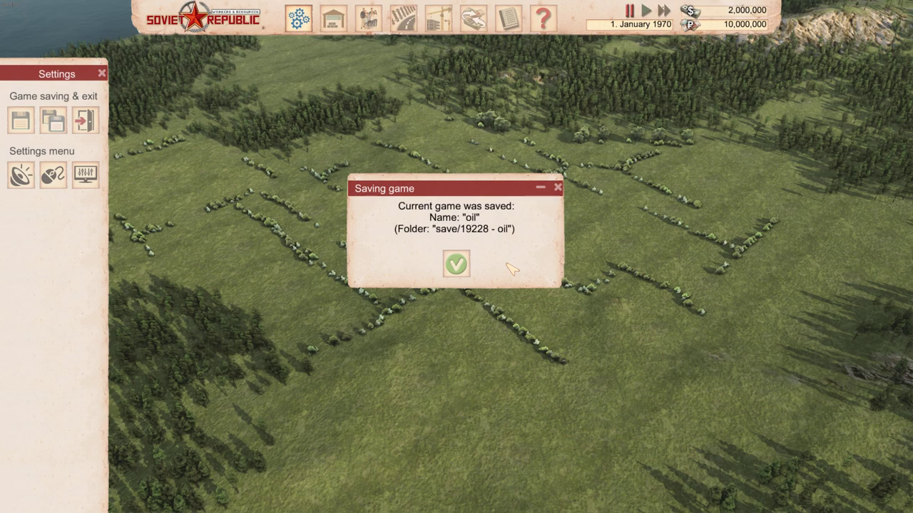
pyautogui.click(467, 264)
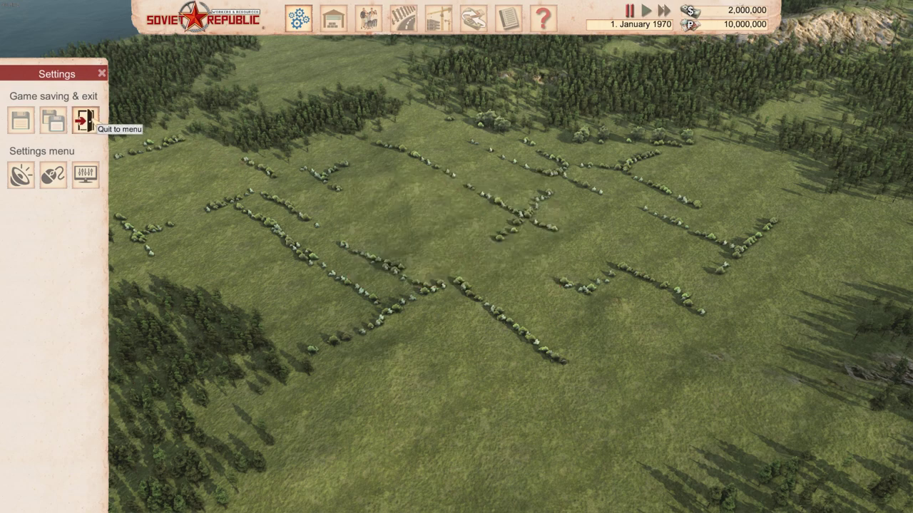
pyautogui.click(86, 121)
# Quit the game to the desktop and launch GIMP from a Start menu search for 'gimp'
pyautogui.click(514, 263)
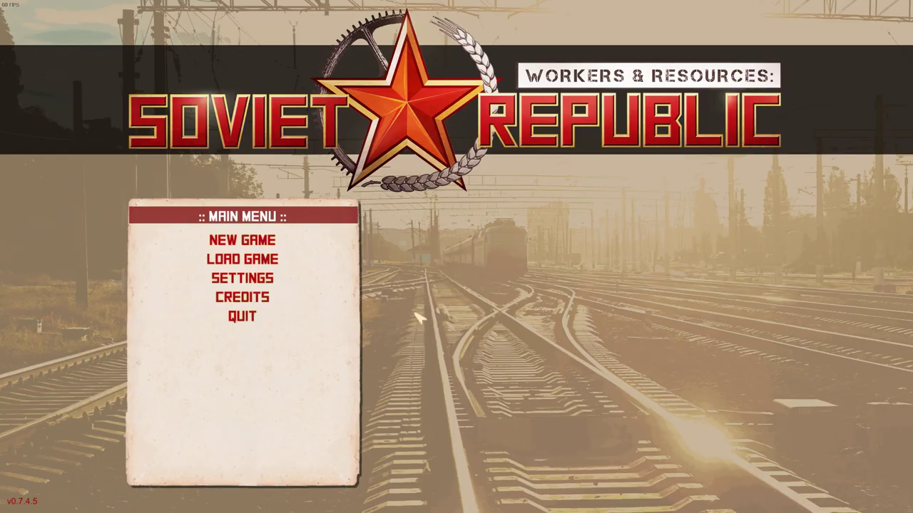
pyautogui.click(241, 315)
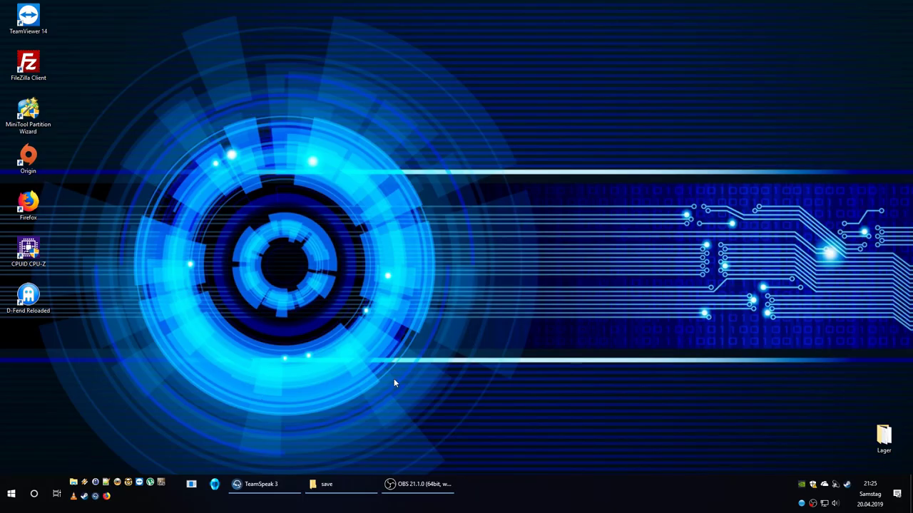
pyautogui.click(19, 485)
pyautogui.write('gimp')
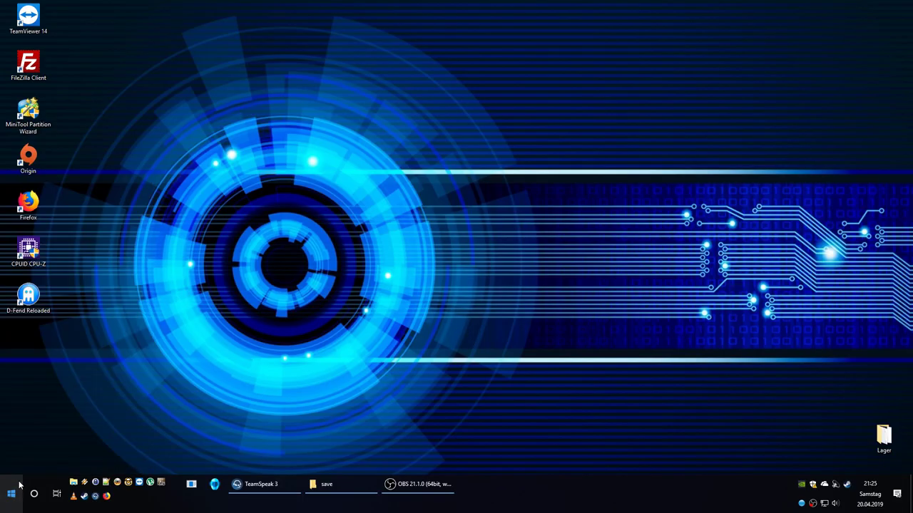
pyautogui.press('Return')
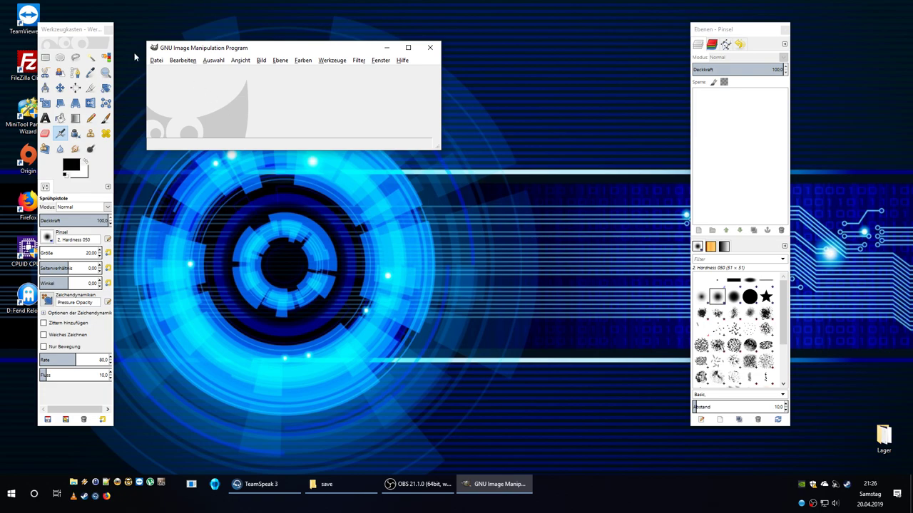
# Start opening an image and browse H: to Steam > steamapps > common > SovietRepublic
pyautogui.click(157, 62)
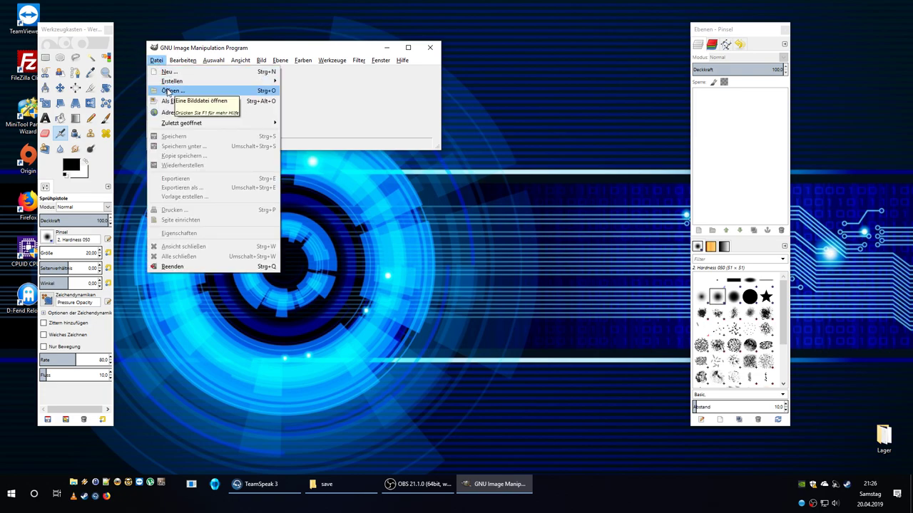
pyautogui.click(170, 91)
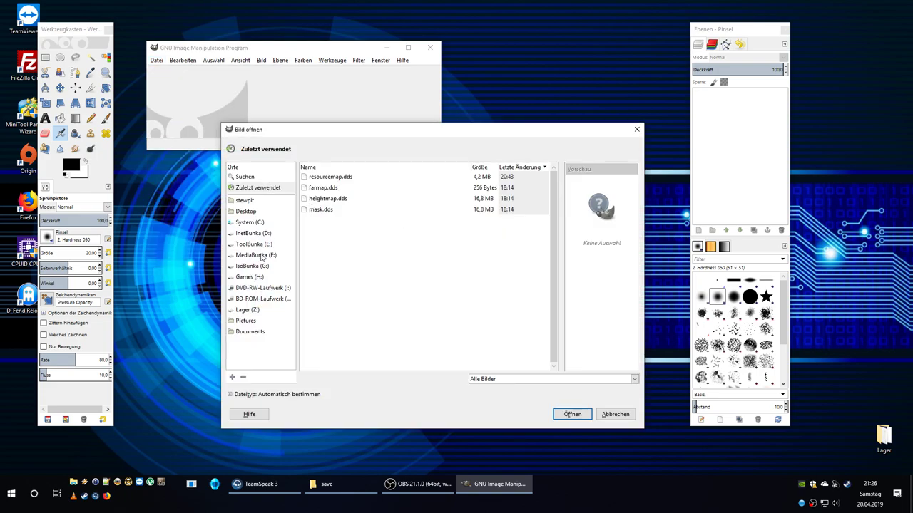
pyautogui.click(263, 278)
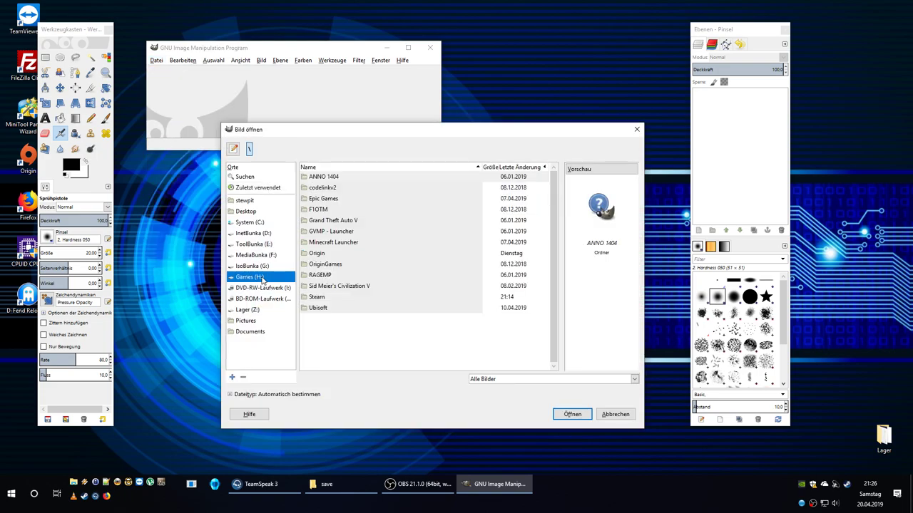
pyautogui.doubleClick(317, 297)
pyautogui.scroll(-3, 330, 220)
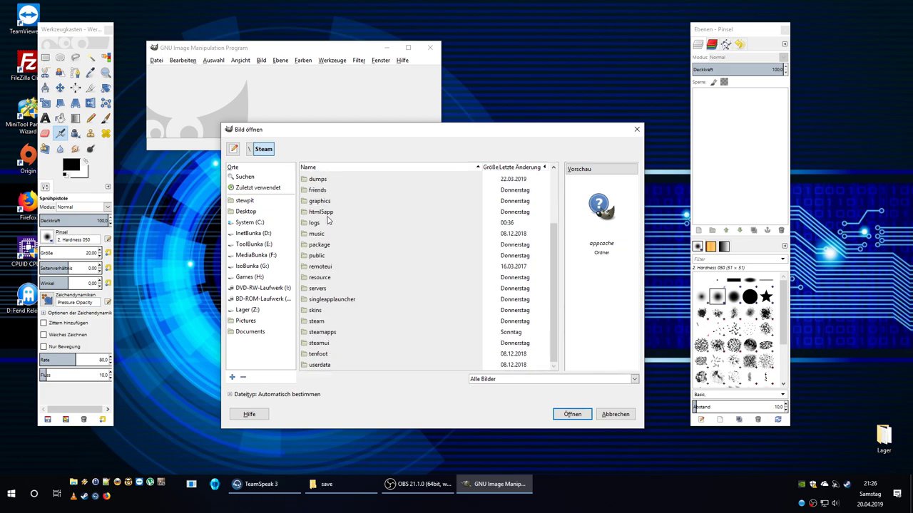
pyautogui.doubleClick(330, 336)
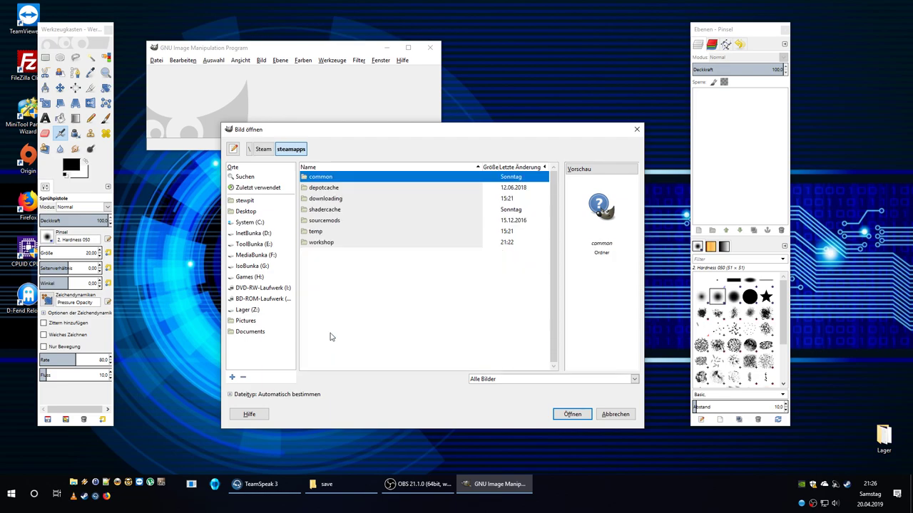
pyautogui.doubleClick(328, 177)
pyautogui.scroll(-5, 343, 307)
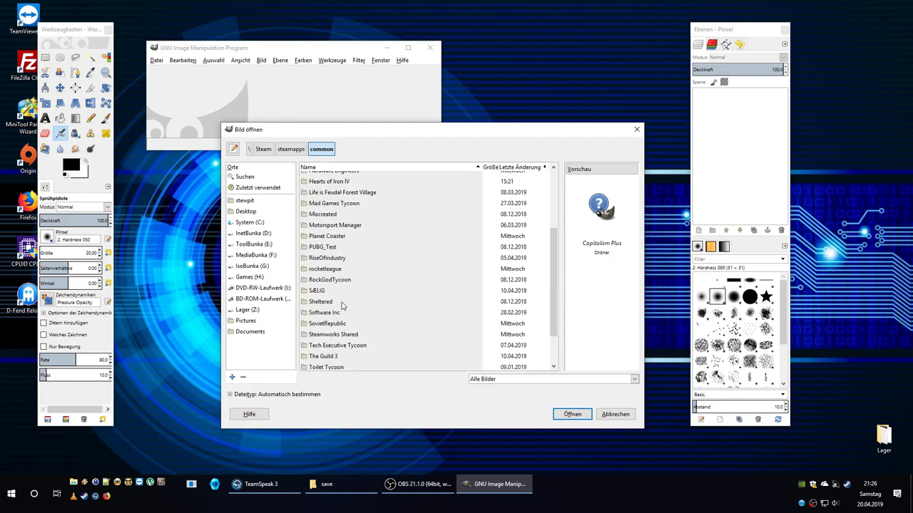
pyautogui.click(328, 278)
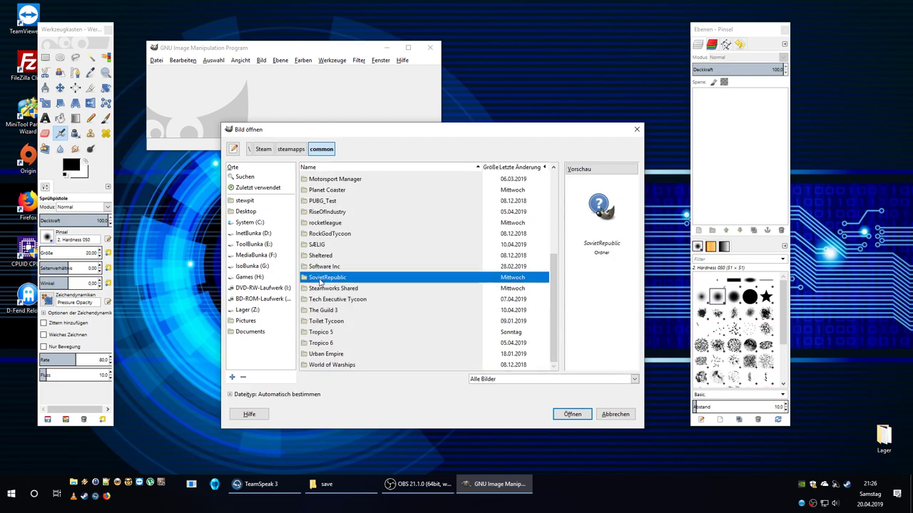
pyautogui.doubleClick(320, 279)
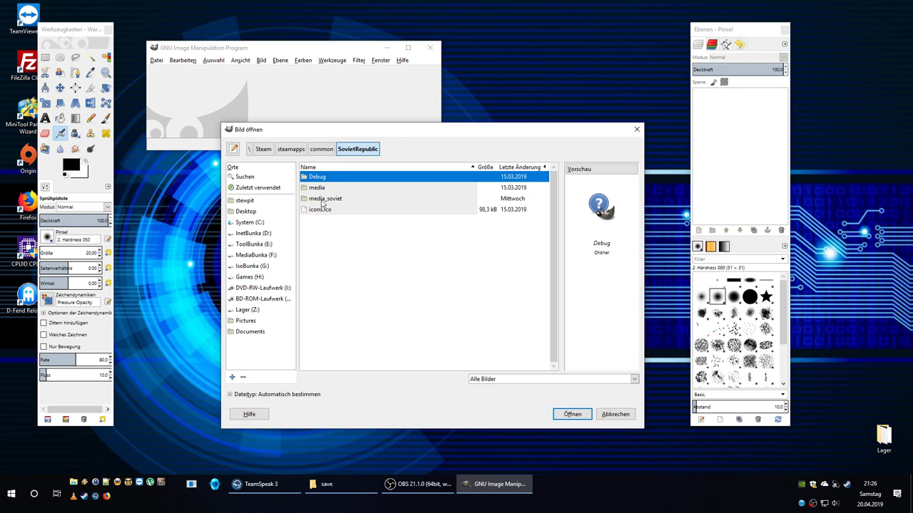
# Open resourcemap.dds from media_soviet/save/19228 - oil, accepting the DDS load options
pyautogui.doubleClick(322, 199)
pyautogui.scroll(-5, 342, 300)
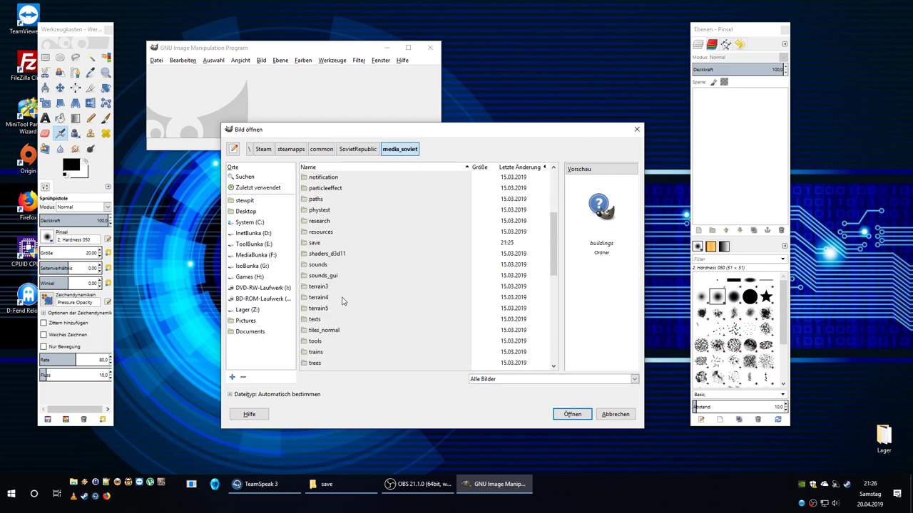
pyautogui.doubleClick(324, 244)
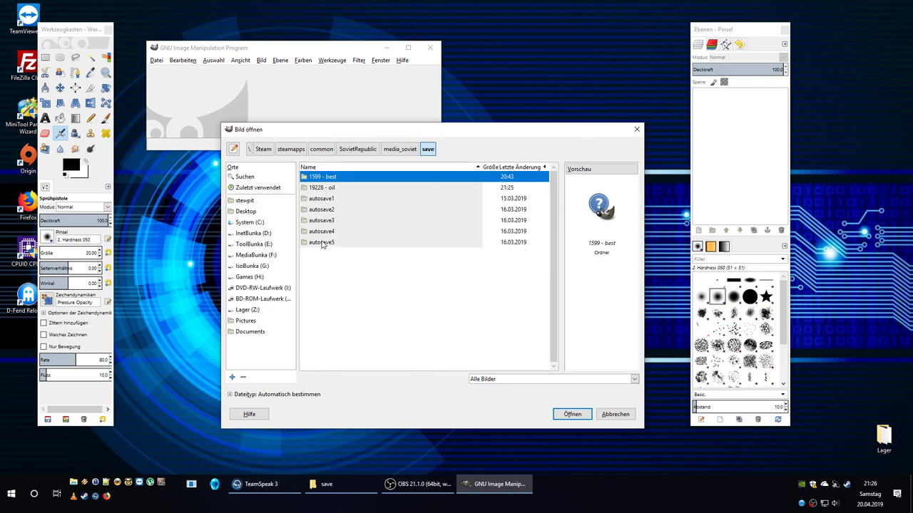
pyautogui.click(333, 188)
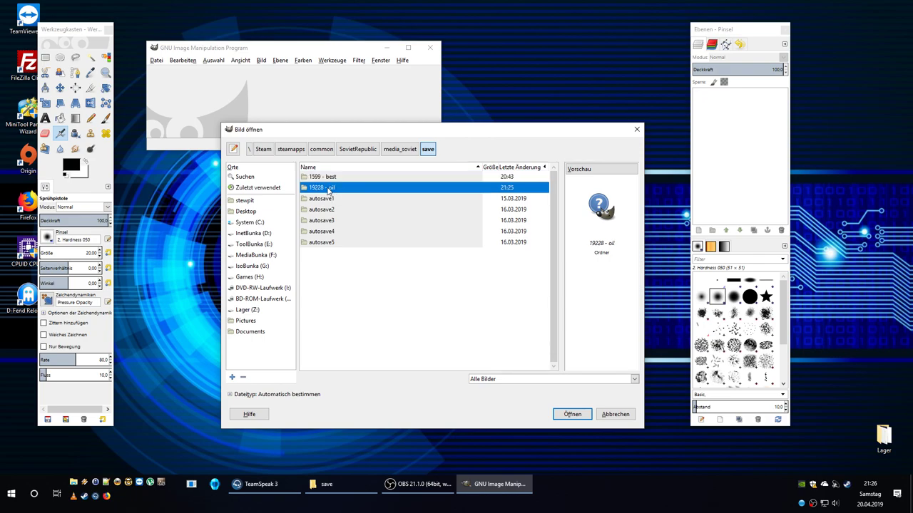
pyautogui.doubleClick(329, 189)
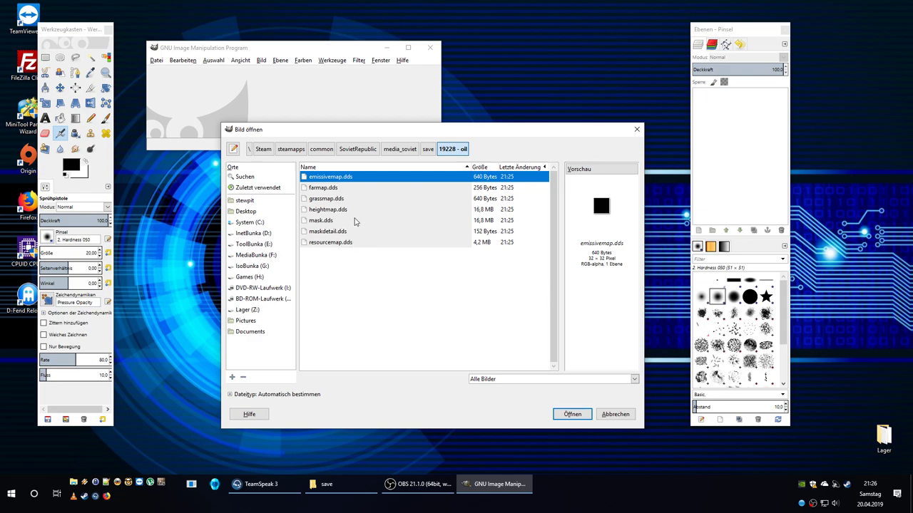
pyautogui.click(335, 243)
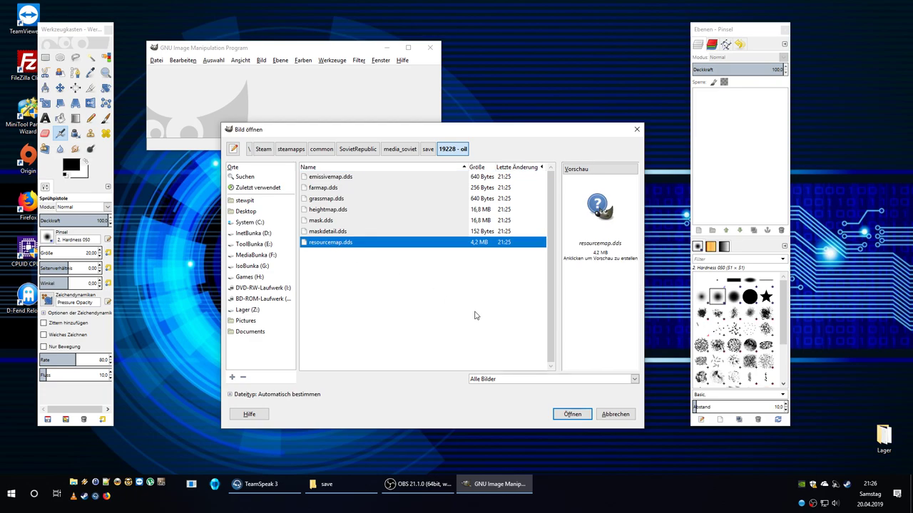
pyautogui.click(568, 415)
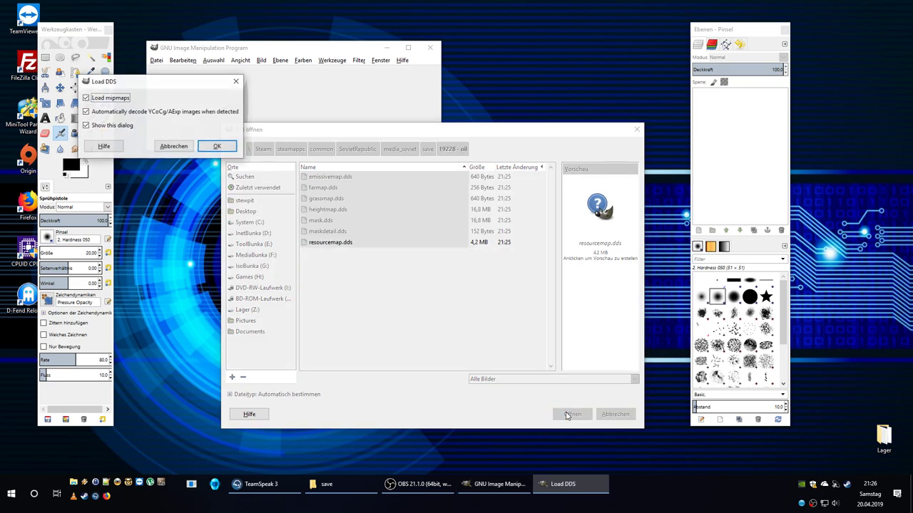
pyautogui.click(218, 146)
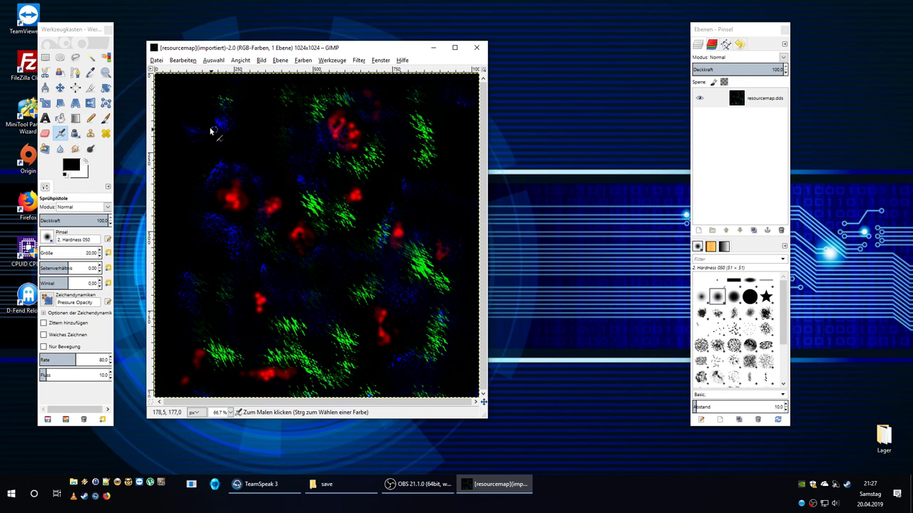
# Select the Paintbrush and nudge its size up slightly
pyautogui.click(106, 118)
pyautogui.click(101, 251)
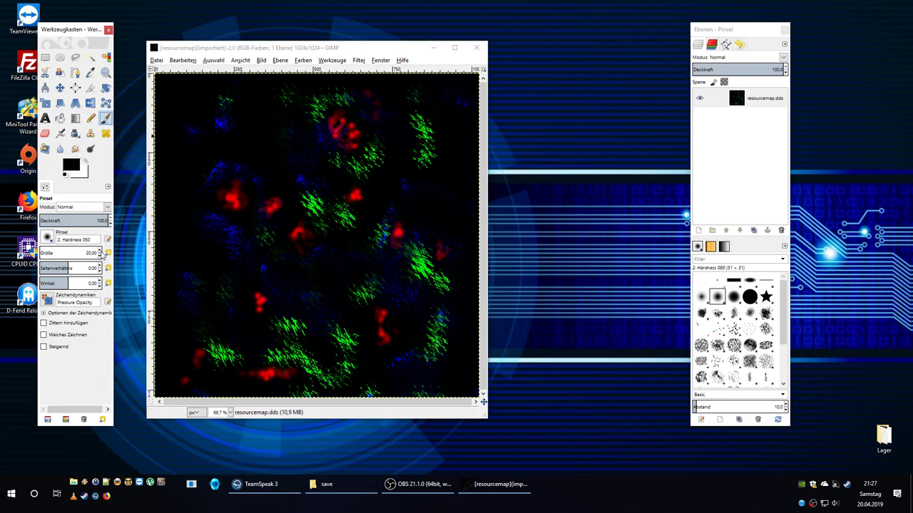
pyautogui.click(101, 252)
pyautogui.click(101, 251)
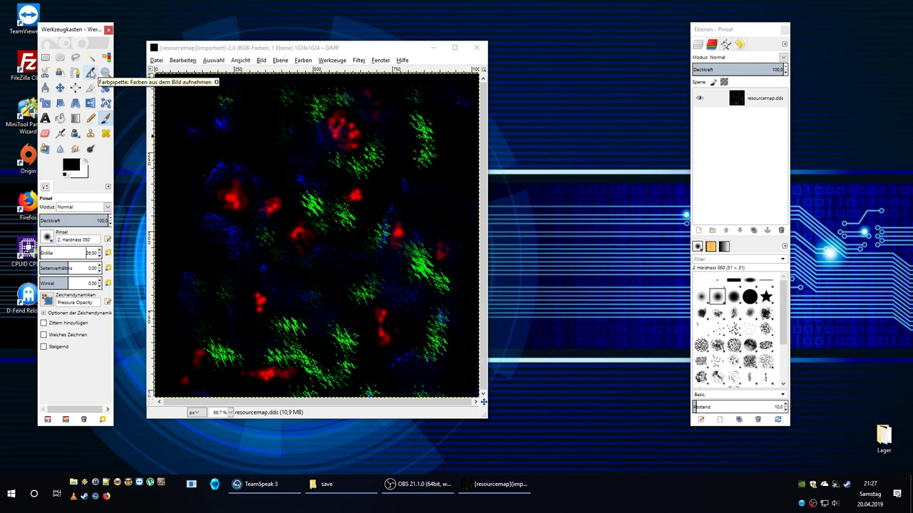
# Sample red from a map patch with the Color Picker and enlarge the paintbrush to about 169
pyautogui.click(91, 74)
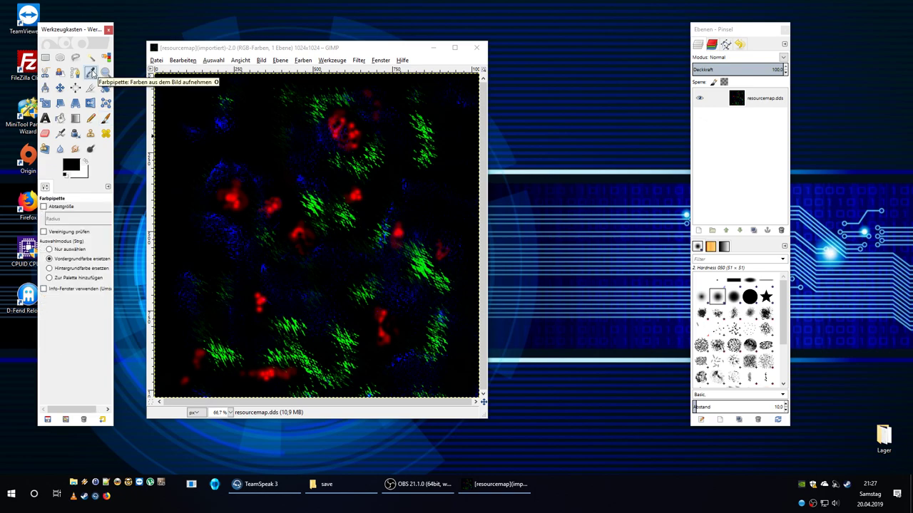
pyautogui.click(233, 193)
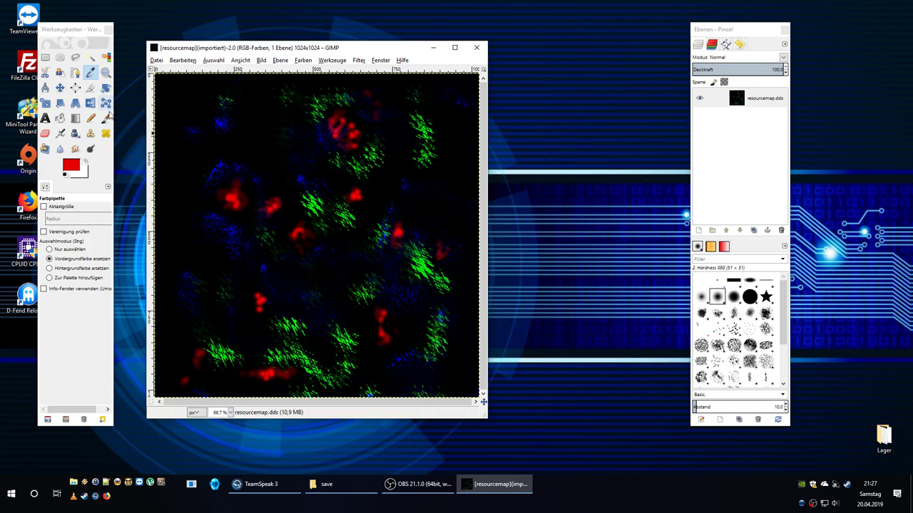
pyautogui.click(105, 118)
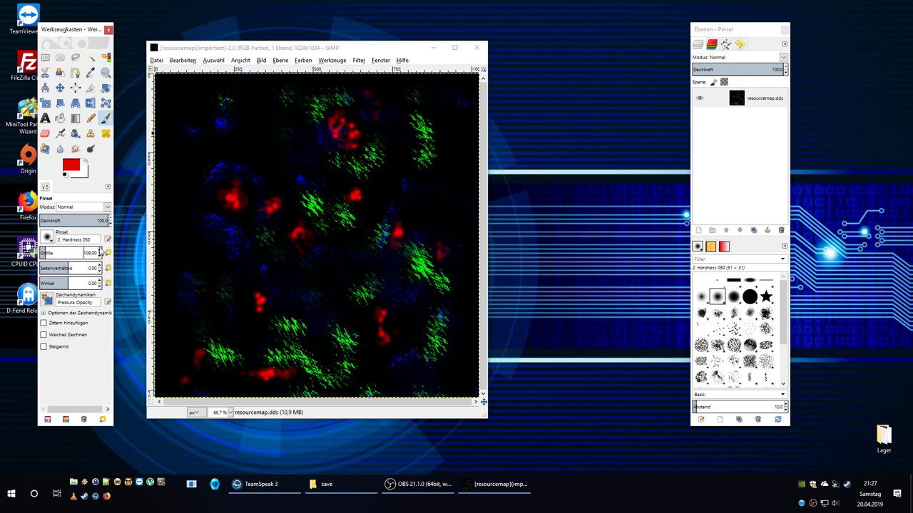
pyautogui.click(100, 250)
# Set the brush size to about 199 and paint red over the entire map, including the left-edge spot
pyautogui.moveTo(47, 253); pyautogui.dragTo(67, 253)
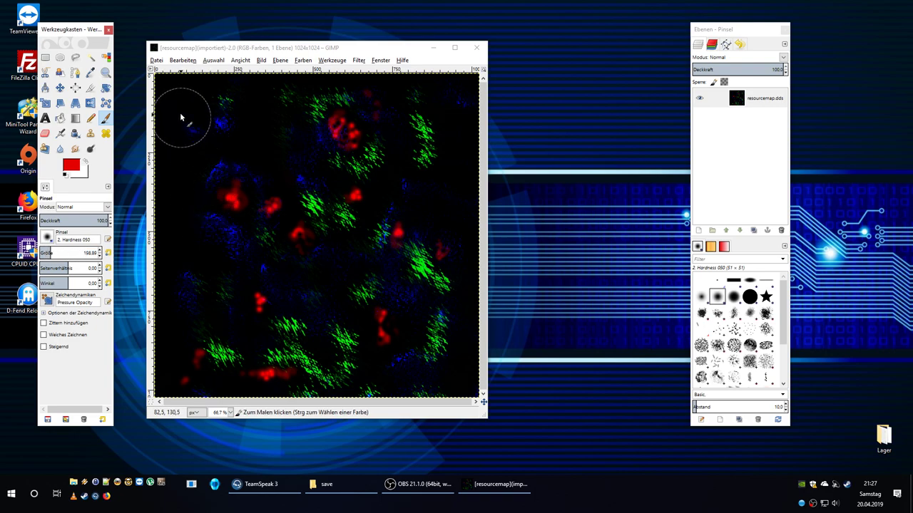
pyautogui.moveTo(180, 117)
pyautogui.mouseDown()
pyautogui.moveTo(193, 100)
pyautogui.moveTo(321, 80)
pyautogui.moveTo(456, 93)
pyautogui.moveTo(453, 154)
pyautogui.mouseUp()
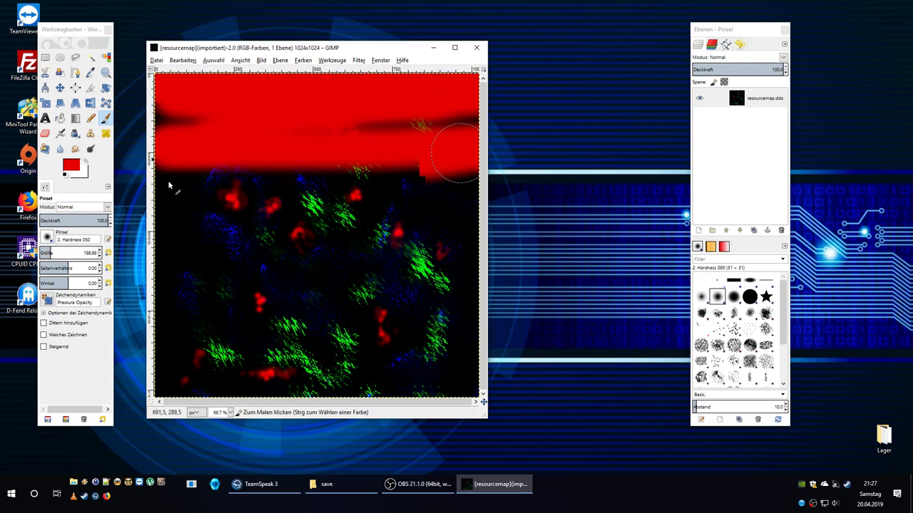
pyautogui.moveTo(168, 186)
pyautogui.mouseDown()
pyautogui.moveTo(184, 96)
pyautogui.moveTo(257, 196)
pyautogui.moveTo(407, 244)
pyautogui.moveTo(442, 360)
pyautogui.moveTo(471, 207)
pyautogui.moveTo(357, 147)
pyautogui.moveTo(310, 318)
pyautogui.moveTo(303, 239)
pyautogui.moveTo(316, 370)
pyautogui.moveTo(370, 370)
pyautogui.moveTo(426, 341)
pyautogui.moveTo(344, 240)
pyautogui.moveTo(457, 211)
pyautogui.moveTo(178, 122)
pyautogui.mouseUp()
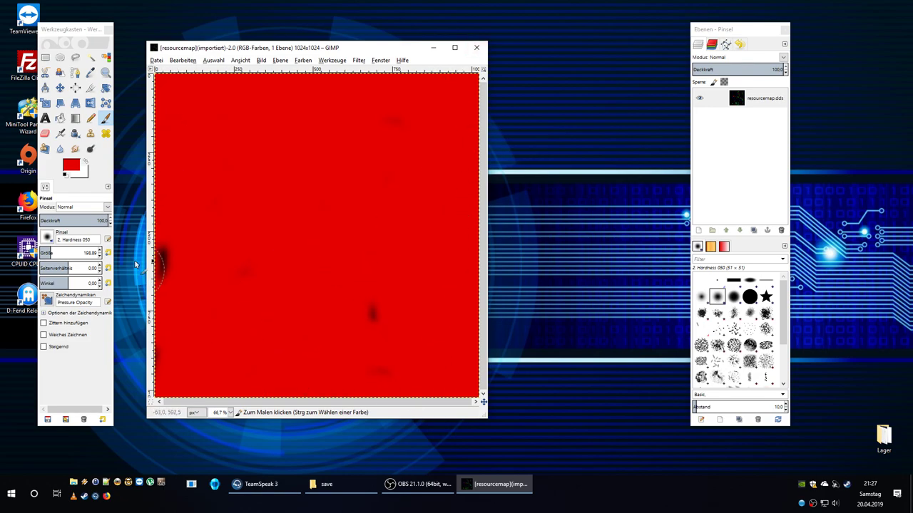
pyautogui.moveTo(135, 265); pyautogui.dragTo(185, 254)
pyautogui.click(157, 60)
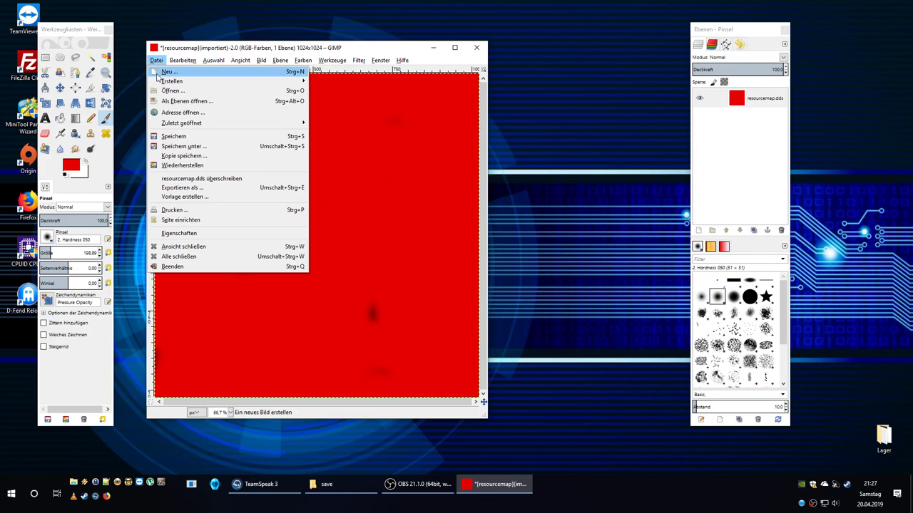
# Overwrite resourcemap.dds with the red image, close it discarding changes, and quit GIMP
pyautogui.click(211, 180)
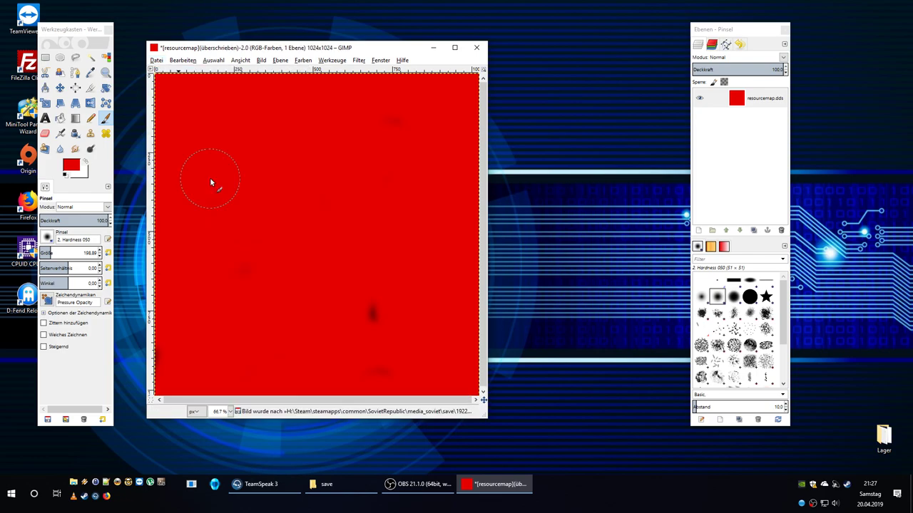
pyautogui.click(476, 48)
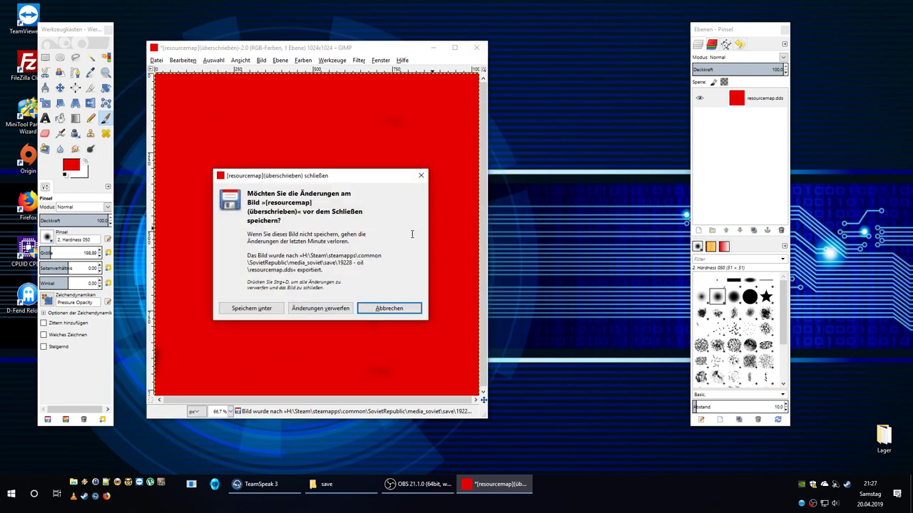
pyautogui.click(320, 308)
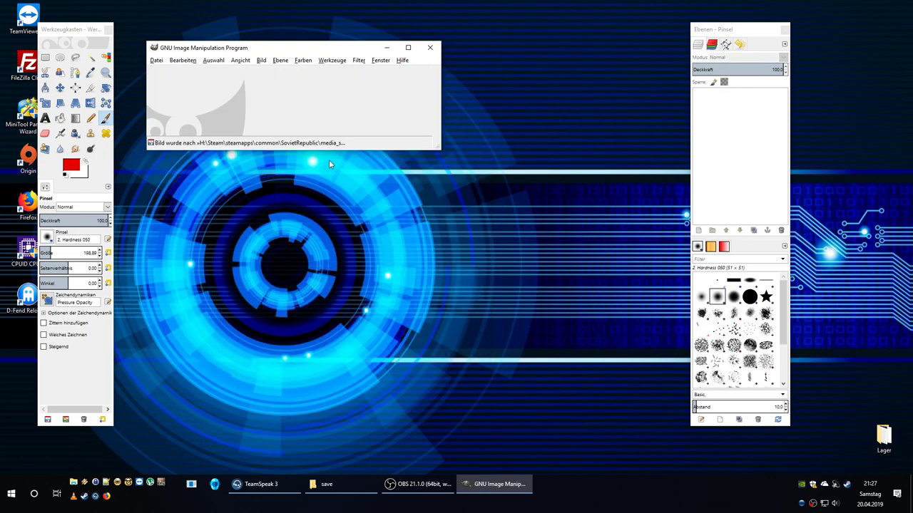
pyautogui.click(430, 48)
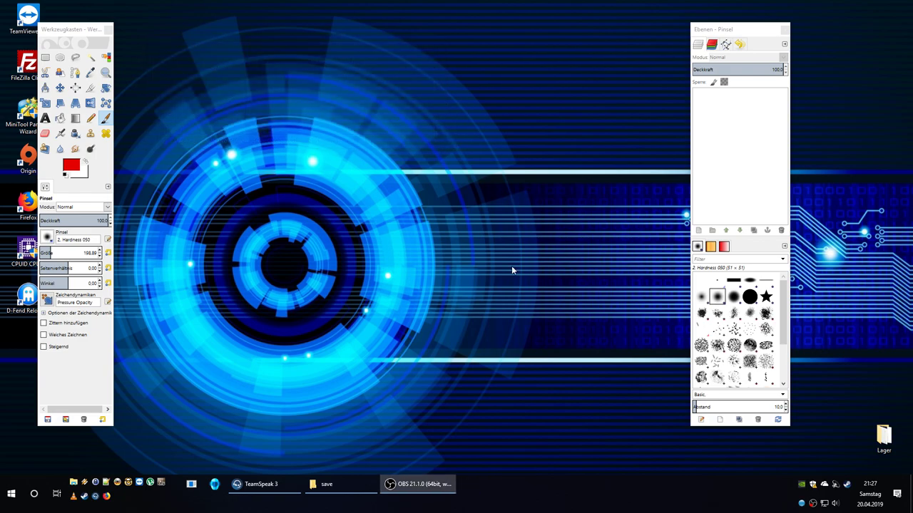
# Launch Workers & Resources from a Start menu search for 'worker' and choose PLAY AND SAVE
pyautogui.click(11, 494)
pyautogui.write('worker')
pyautogui.press('Return')
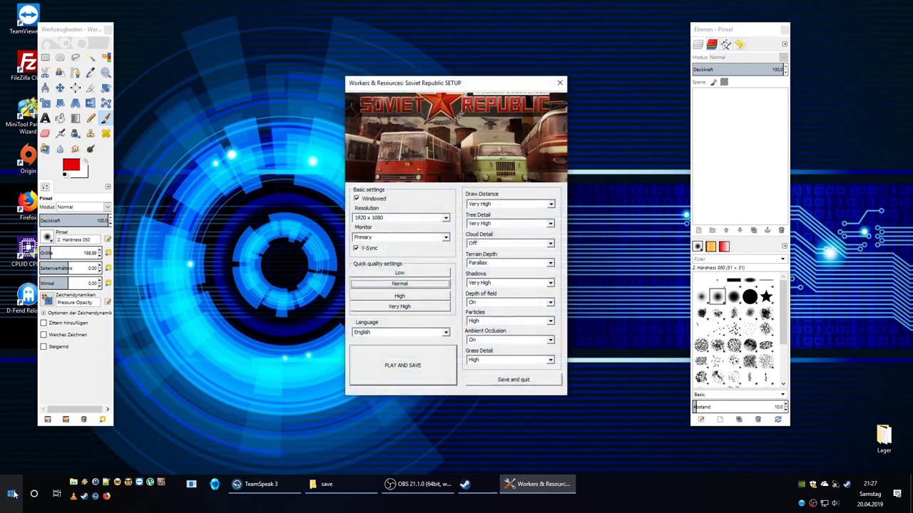
pyautogui.click(415, 368)
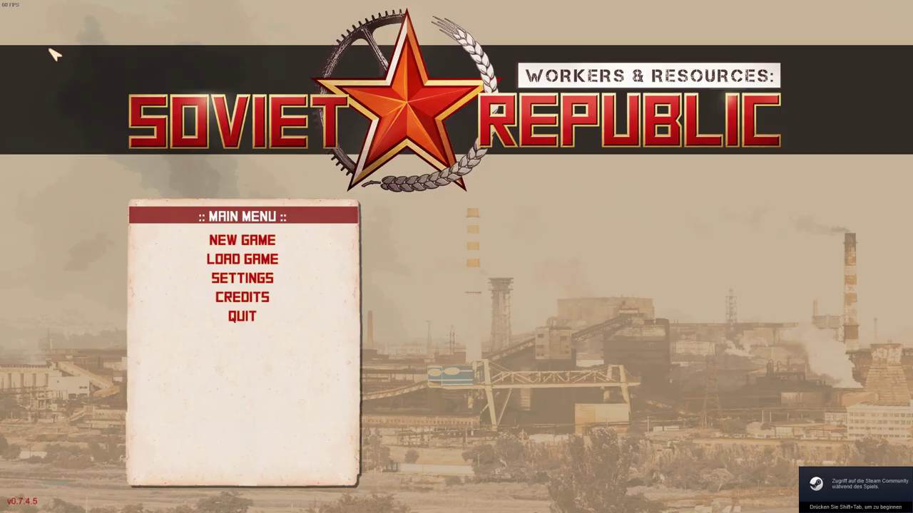
# Load the saved game 'oil' from the Load Game list
pyautogui.click(269, 259)
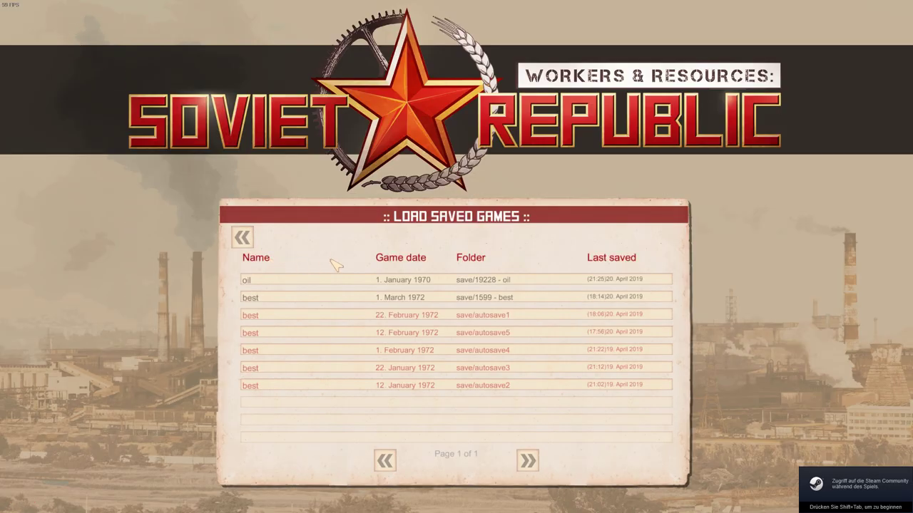
pyautogui.click(310, 285)
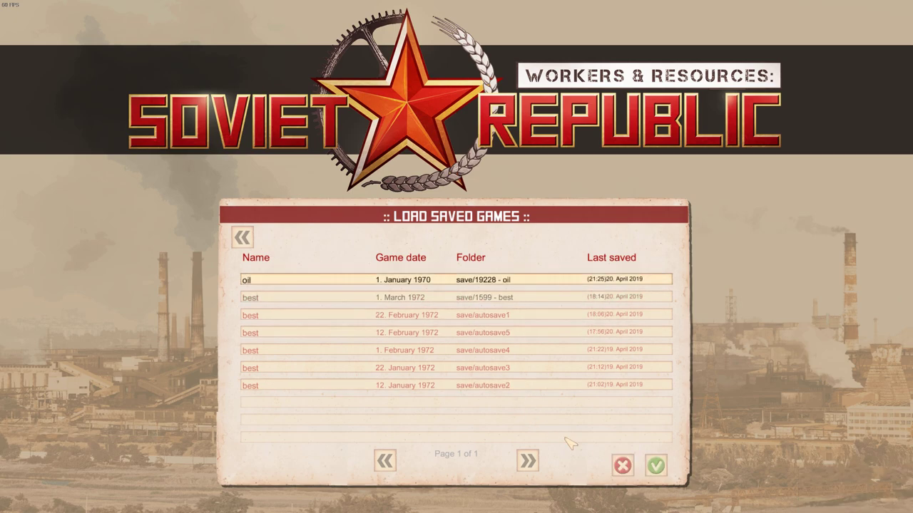
pyautogui.click(656, 466)
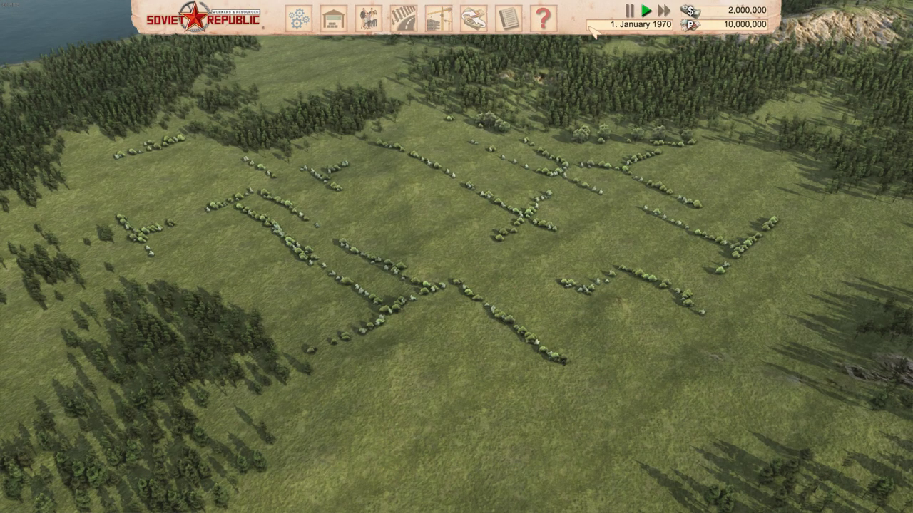
# Pause the game and place an Oil rig from Oil/Bitumen/Fuel on the grassland near Szigebovár
pyautogui.click(630, 10)
pyautogui.click(437, 17)
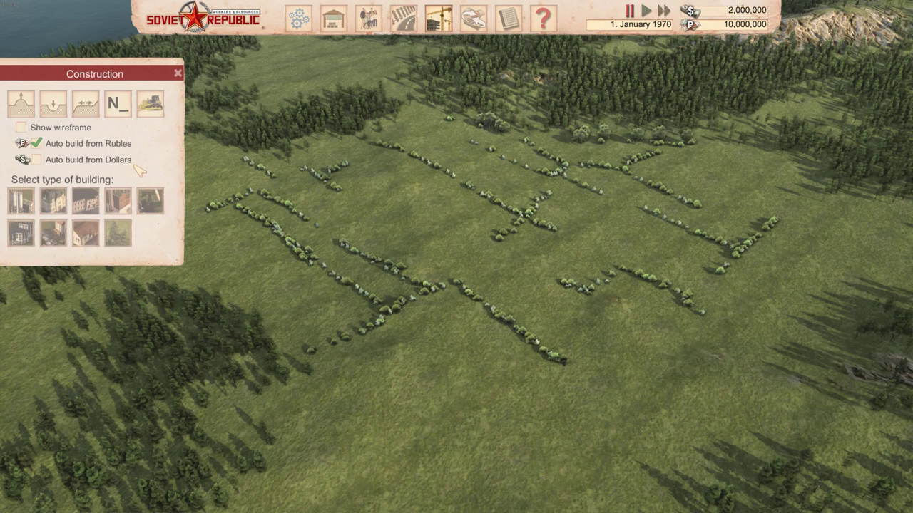
pyautogui.click(150, 202)
pyautogui.click(20, 241)
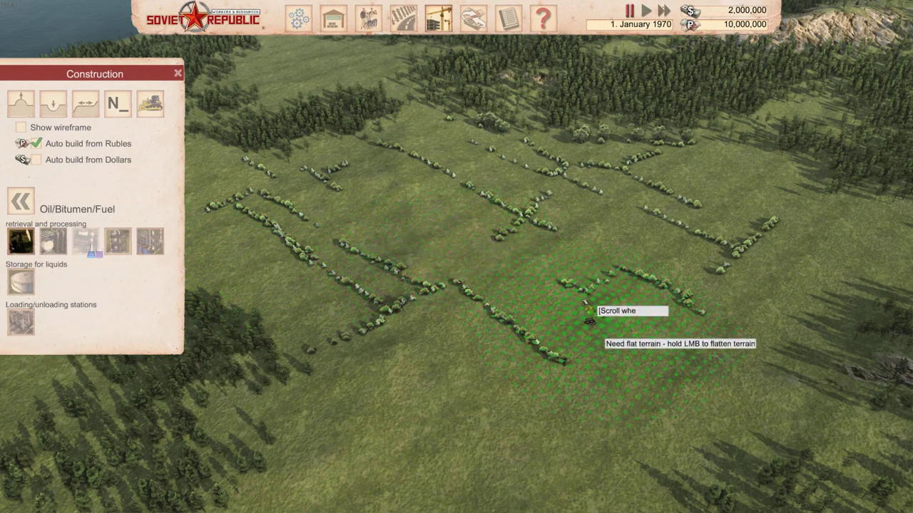
pyautogui.scroll(-5, 360, 320)
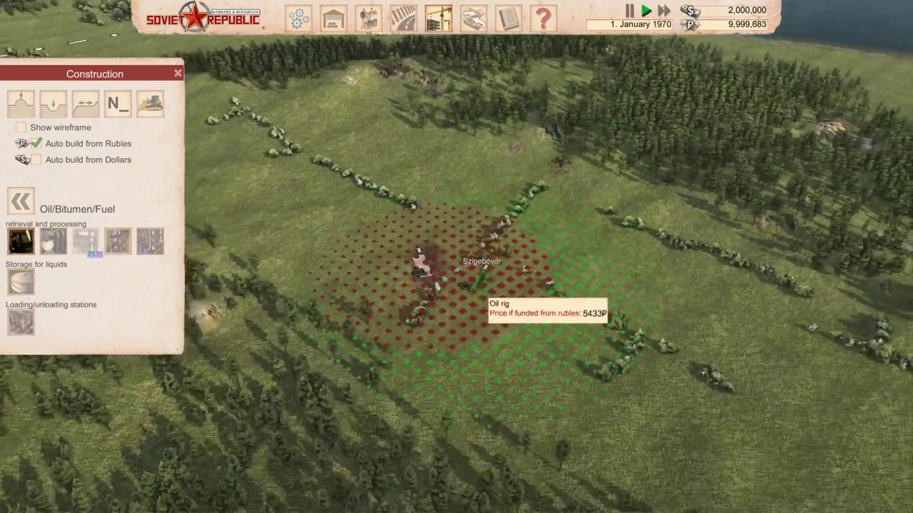
pyautogui.click(421, 299)
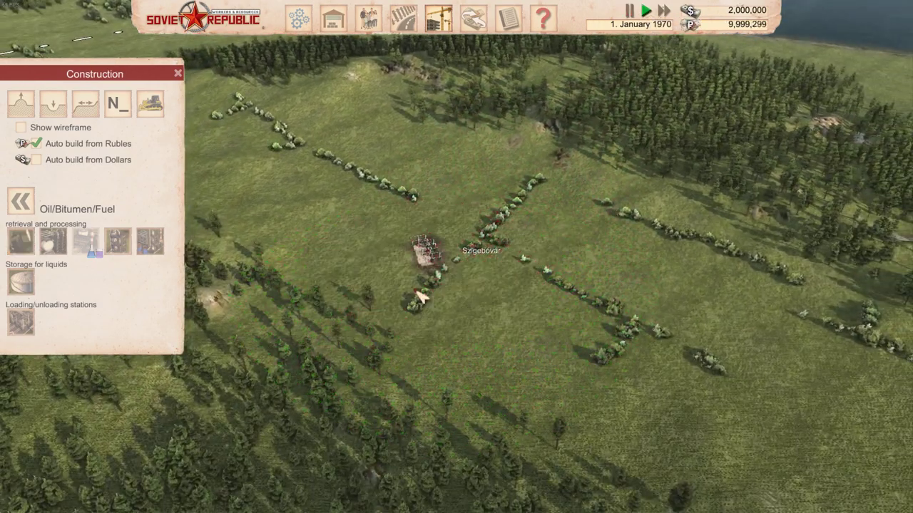
pyautogui.click(178, 74)
pyautogui.scroll(5, 468, 375)
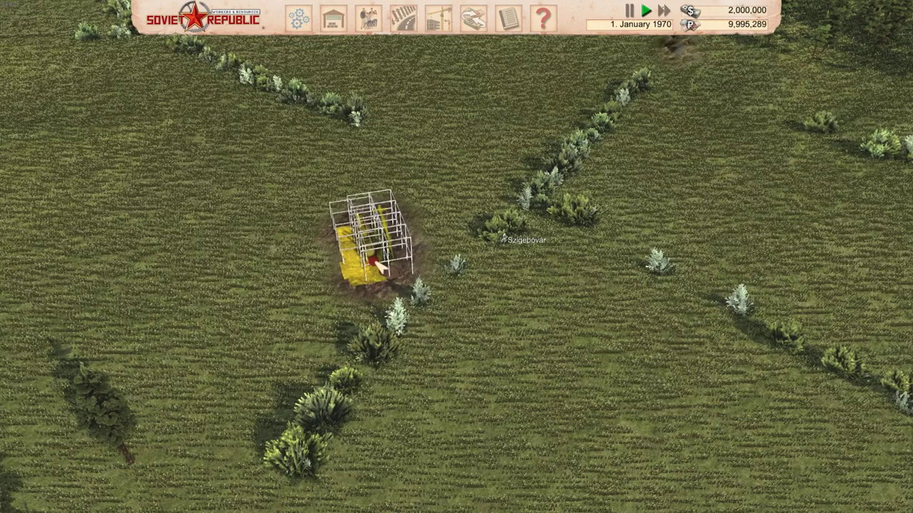